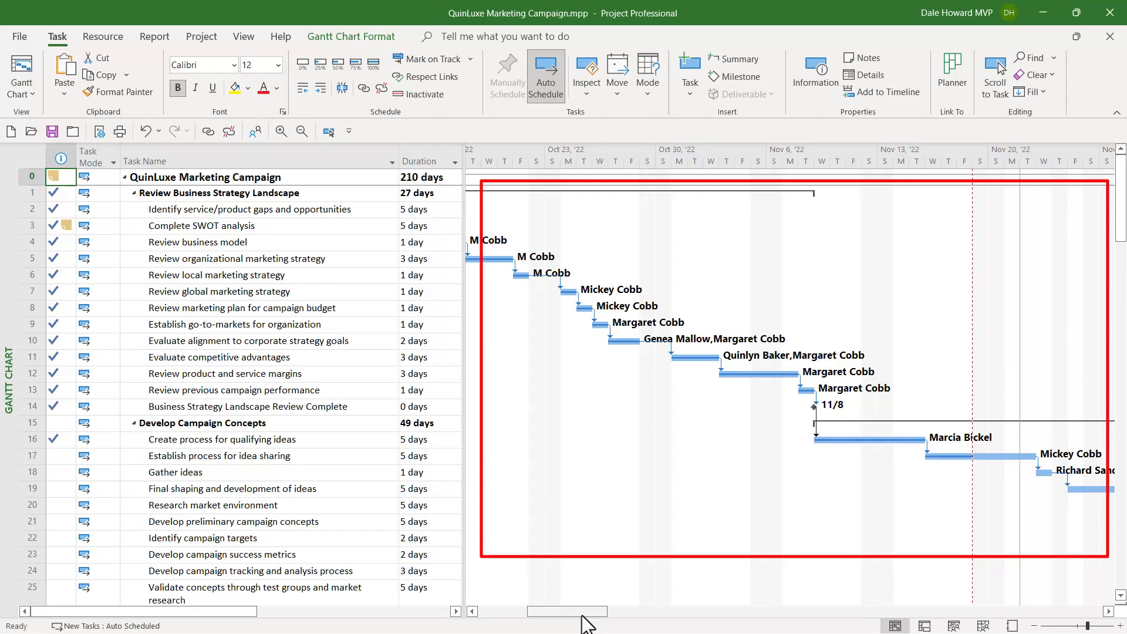
- Switch from the Gantt Chart to the Resource Usage view
left_click_drag(583, 624, 603, 623)
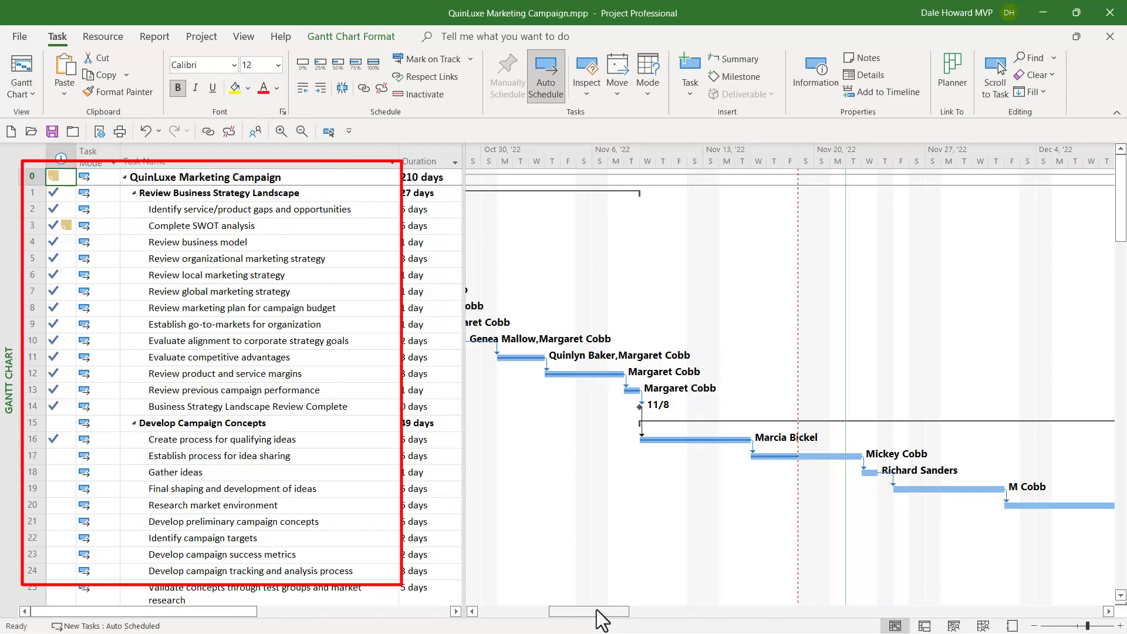
left_click_drag(593, 613, 535, 612)
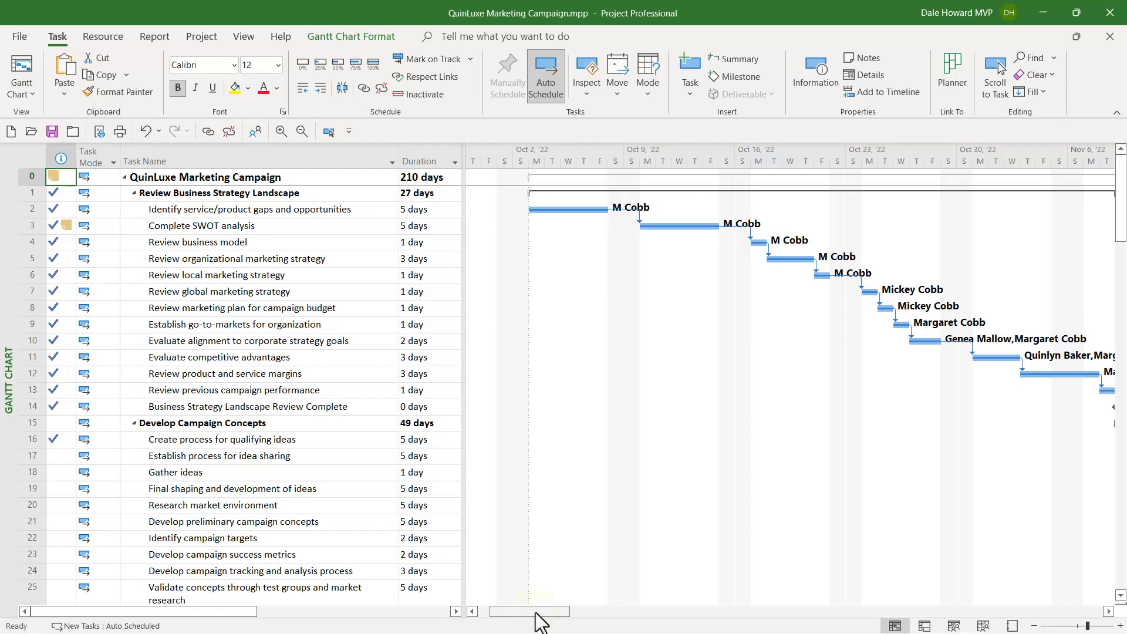
left_click(234, 33)
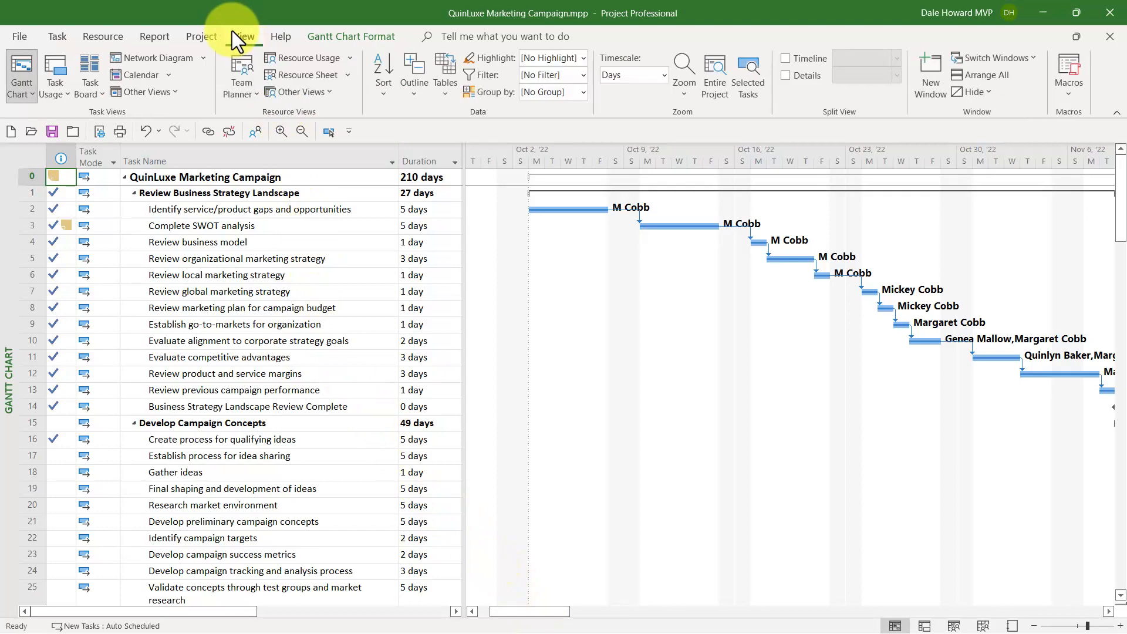
left_click(297, 57)
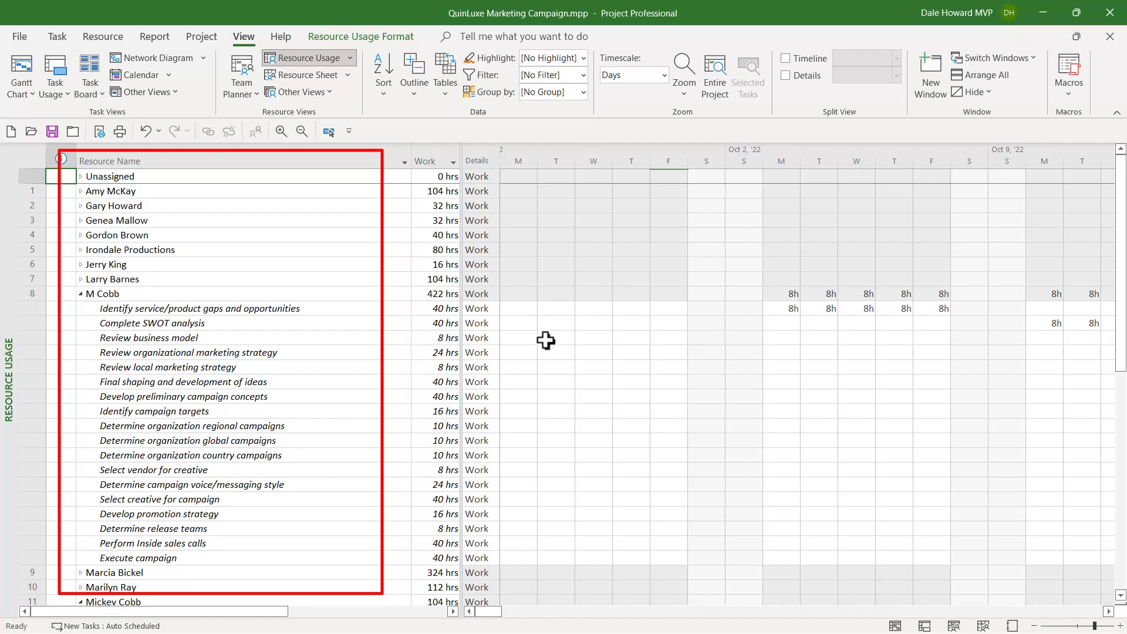
- Review each resource's task assignments in the Resource Usage view
scroll(545, 339, "down", 1)
scroll(546, 336, "down", 1)
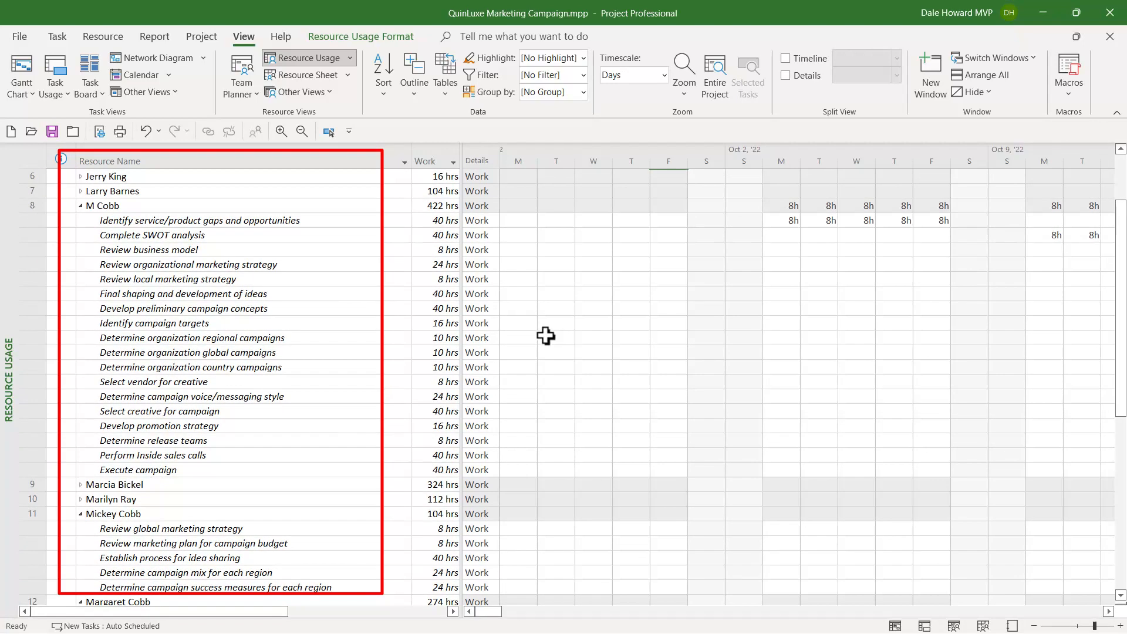
scroll(546, 335, "down", 5)
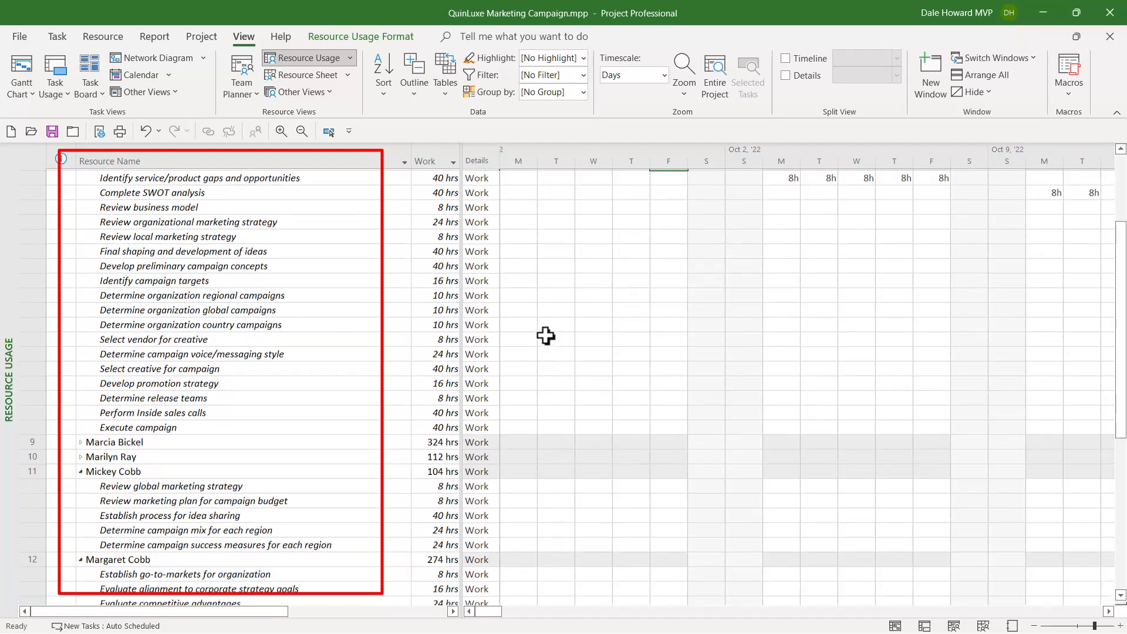
scroll(545, 335, "down", 3)
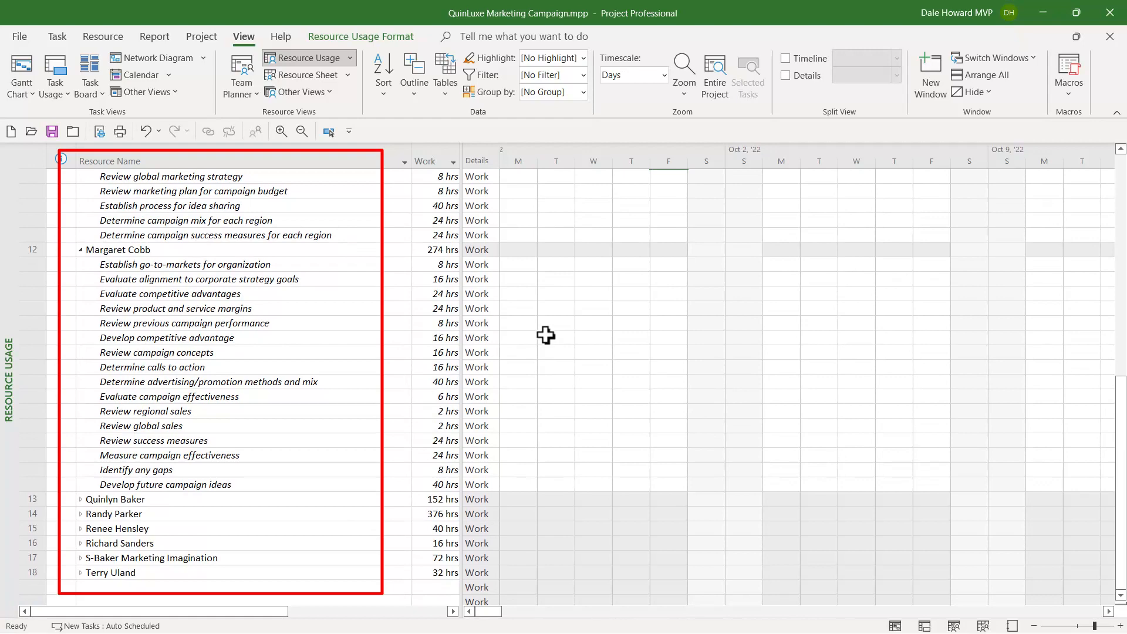
scroll(546, 336, "up", 10)
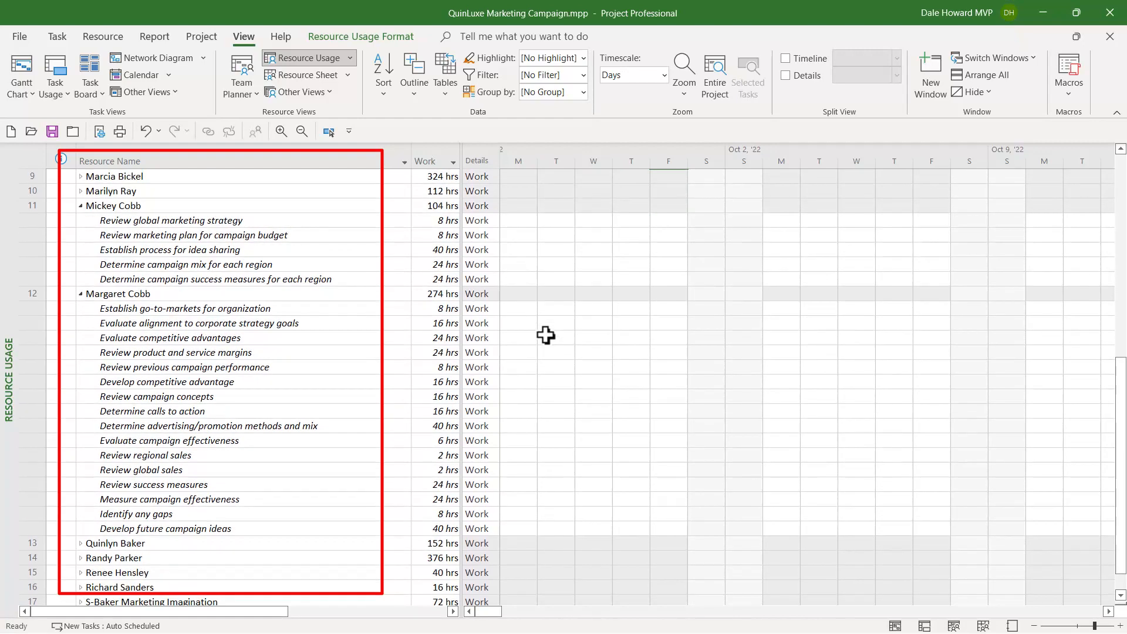
scroll(546, 334, "up", 1)
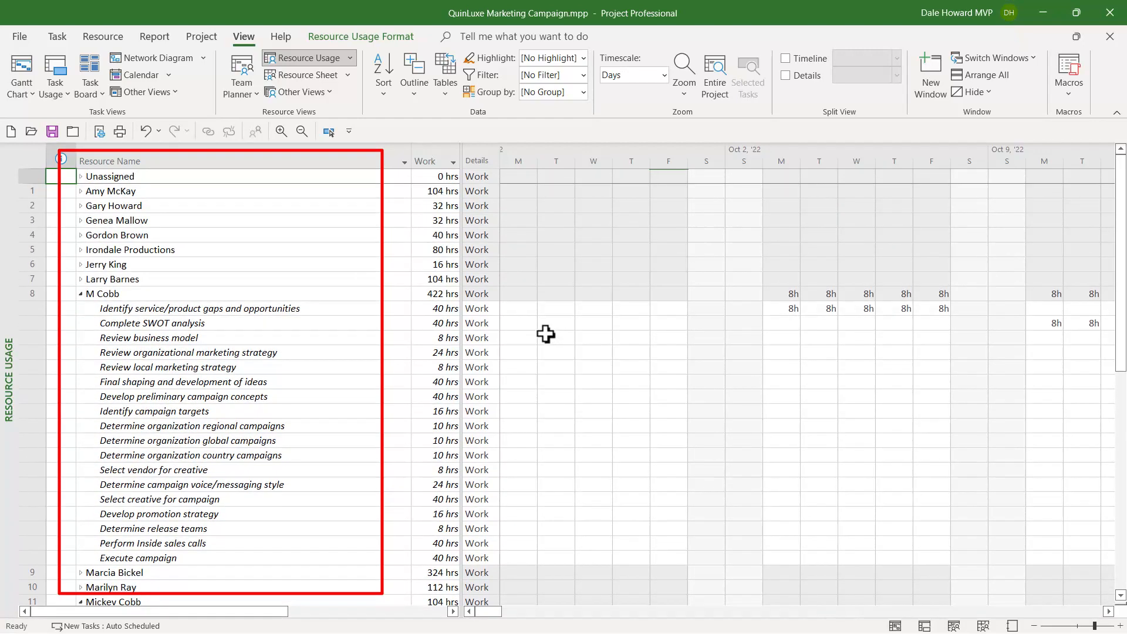
scroll(546, 334, "down", 1)
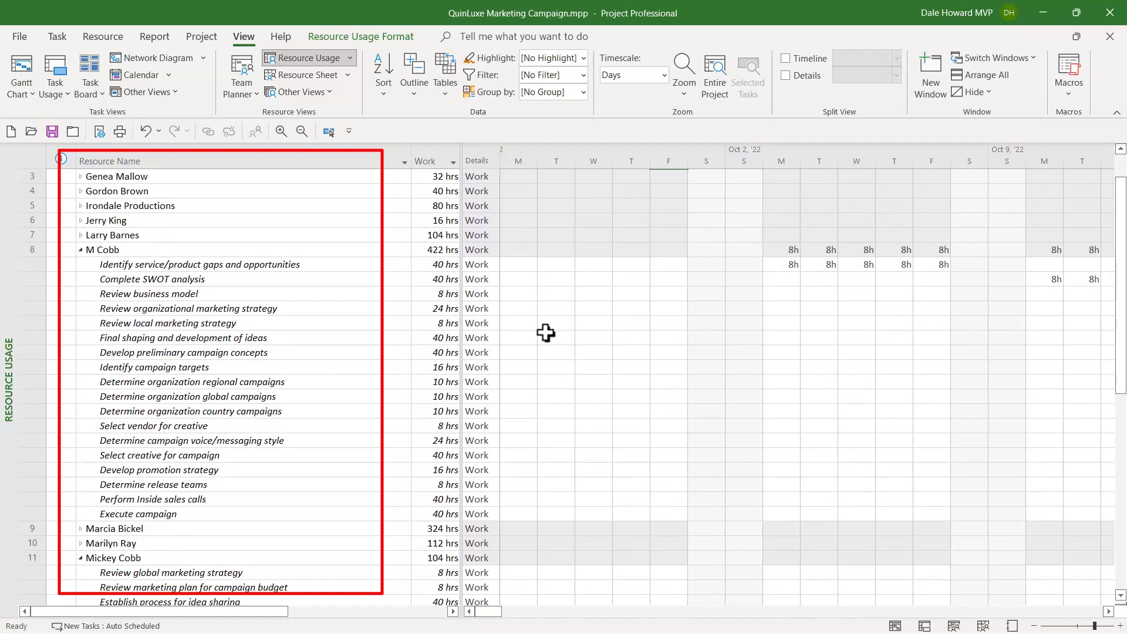
scroll(546, 333, "down", 1)
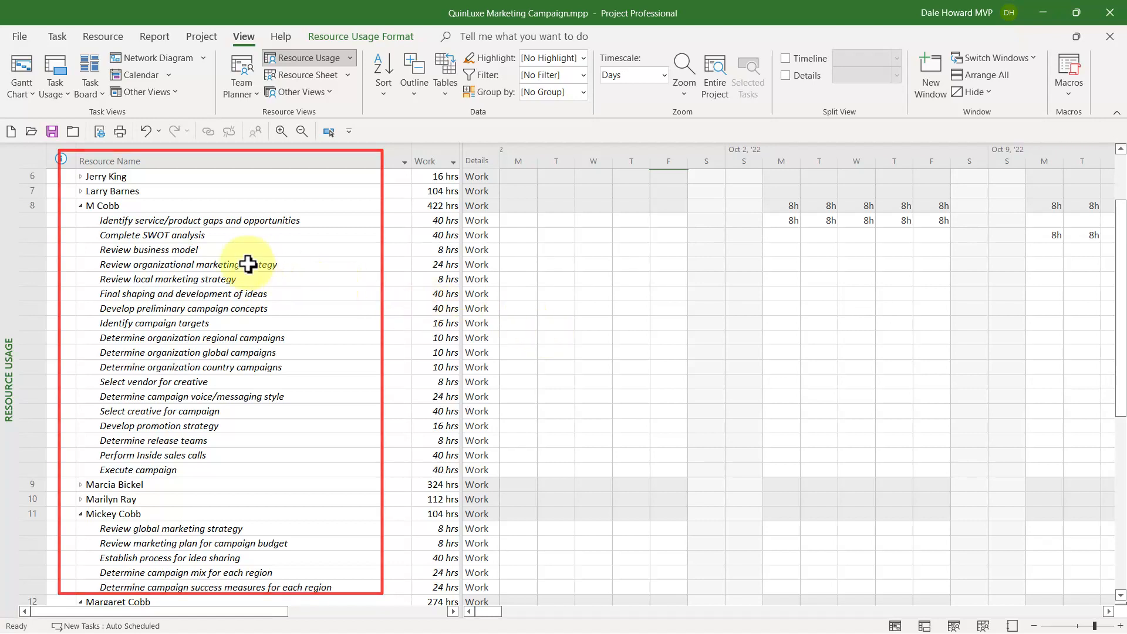
left_click(23, 218)
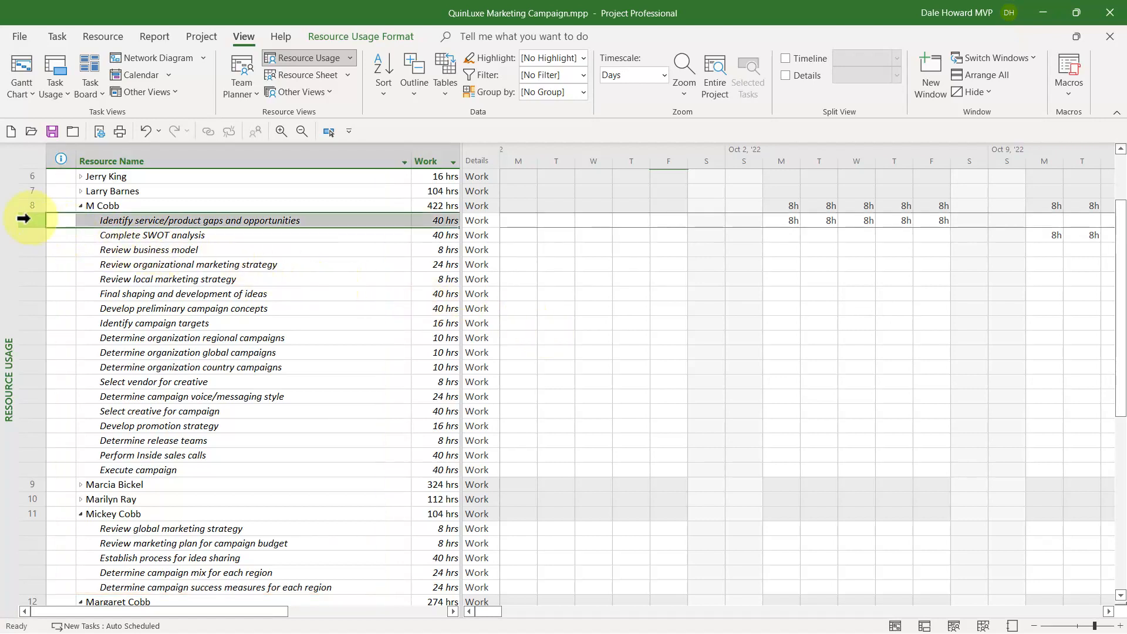
left_click_drag(24, 218, 38, 470)
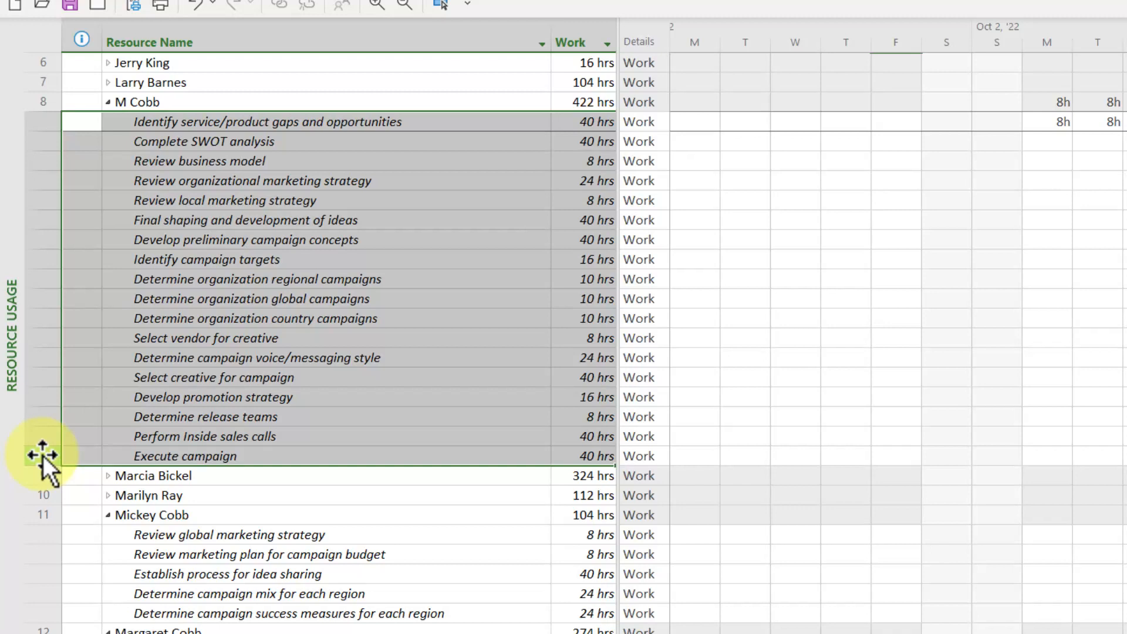
left_click_drag(43, 455, 41, 514)
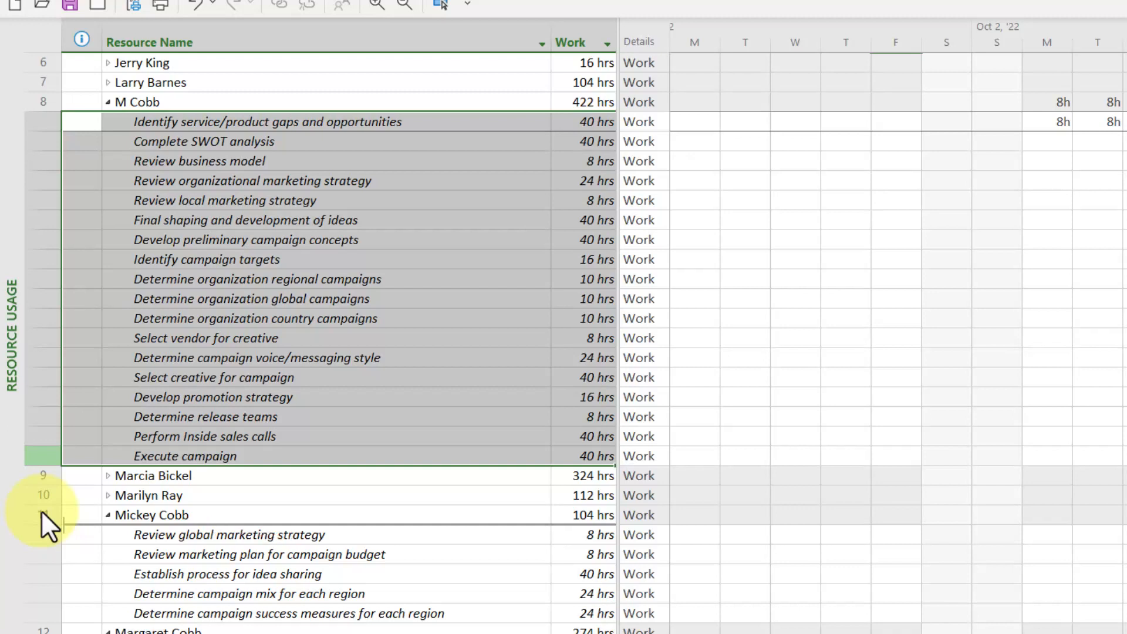
left_click_drag(42, 509, 41, 509)
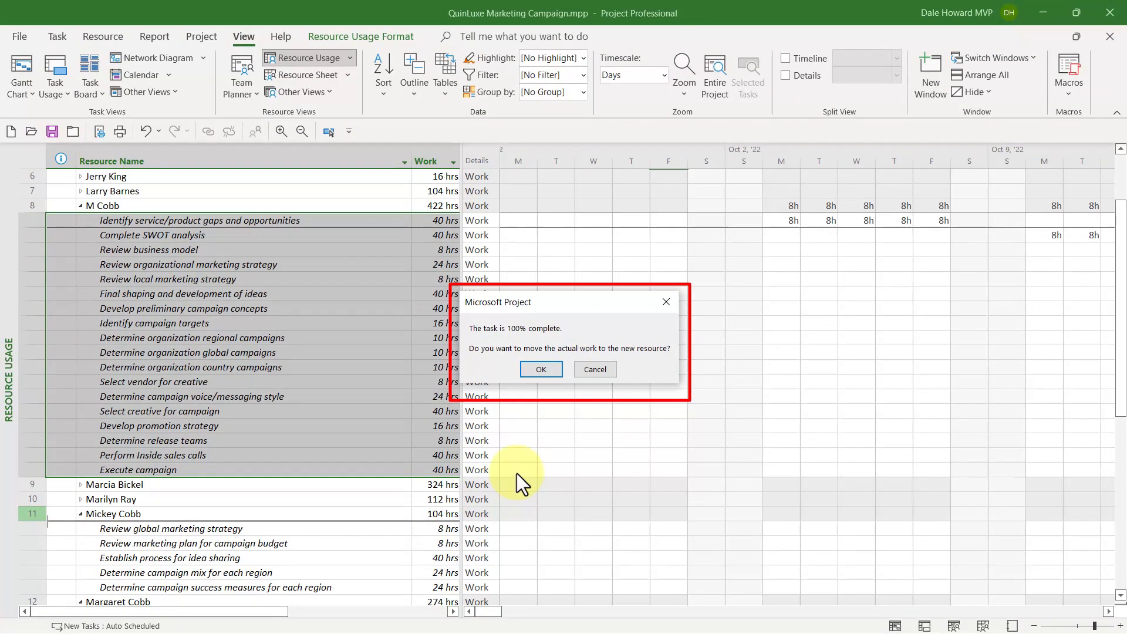
left_click(547, 369)
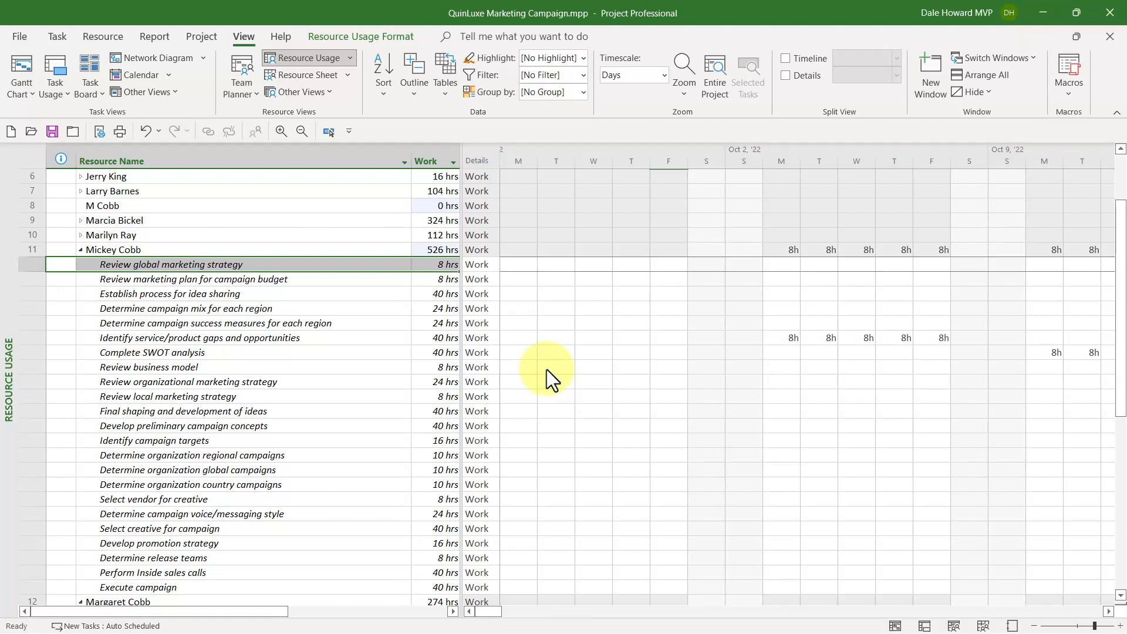
left_click(168, 205)
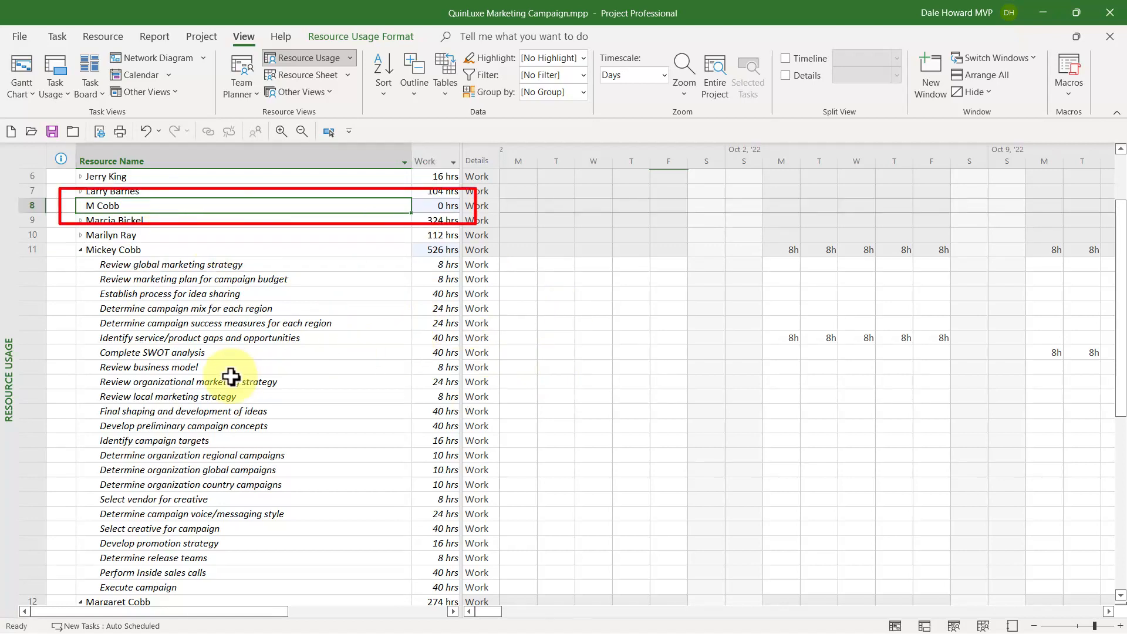
scroll(86, 444, "down", 5)
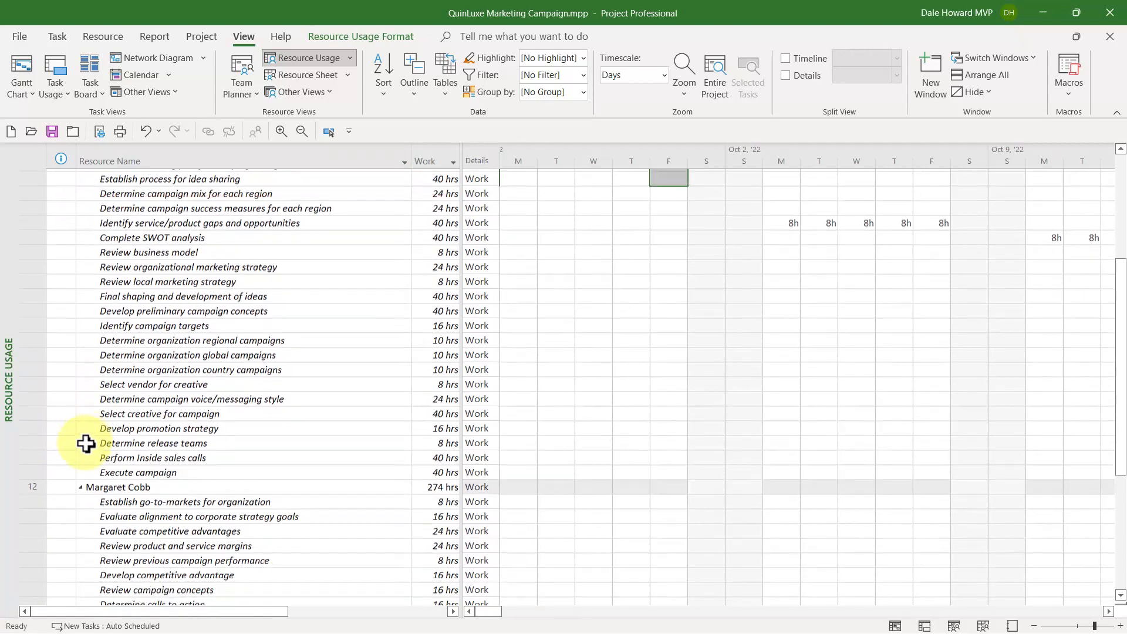
scroll(86, 444, "down", 2)
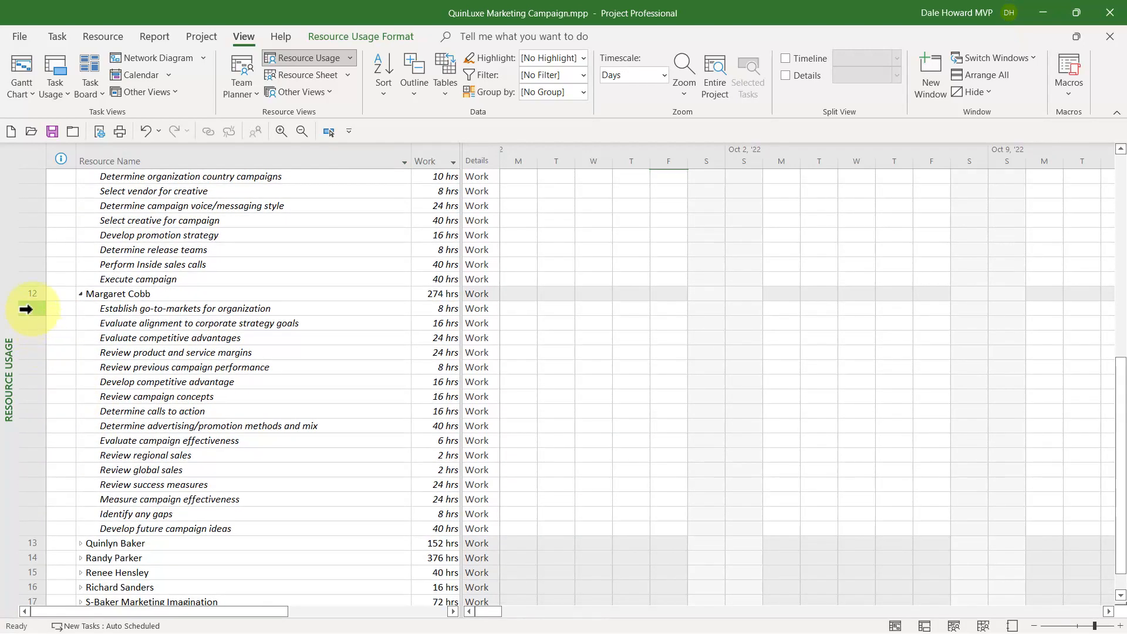
left_click_drag(26, 309, 25, 525)
scroll(239, 422, "up", 1)
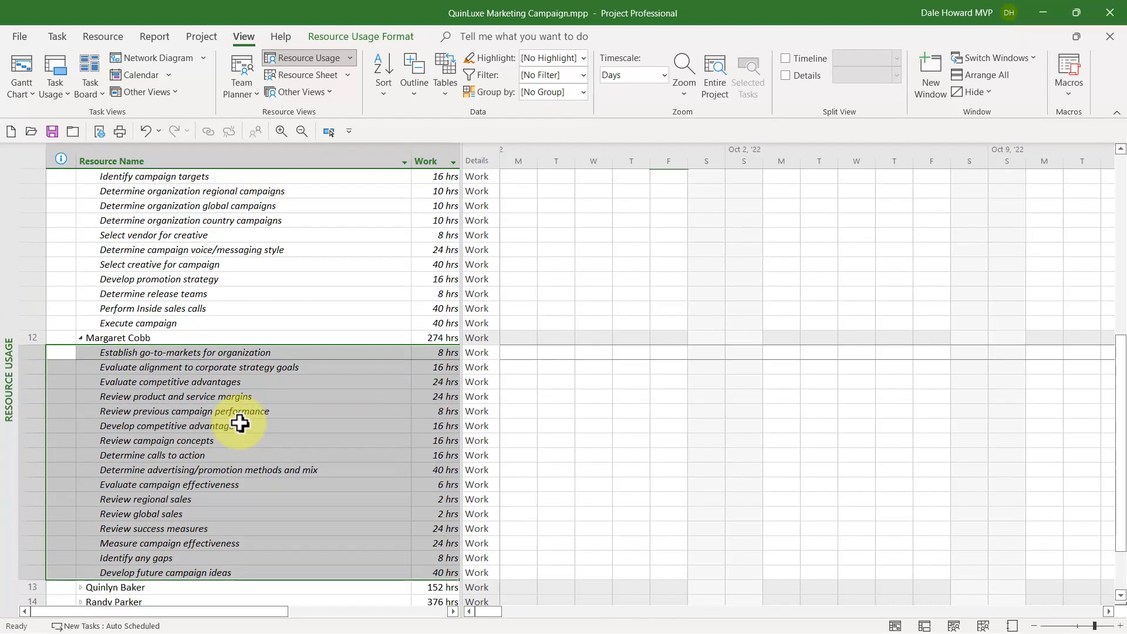
scroll(239, 422, "up", 4)
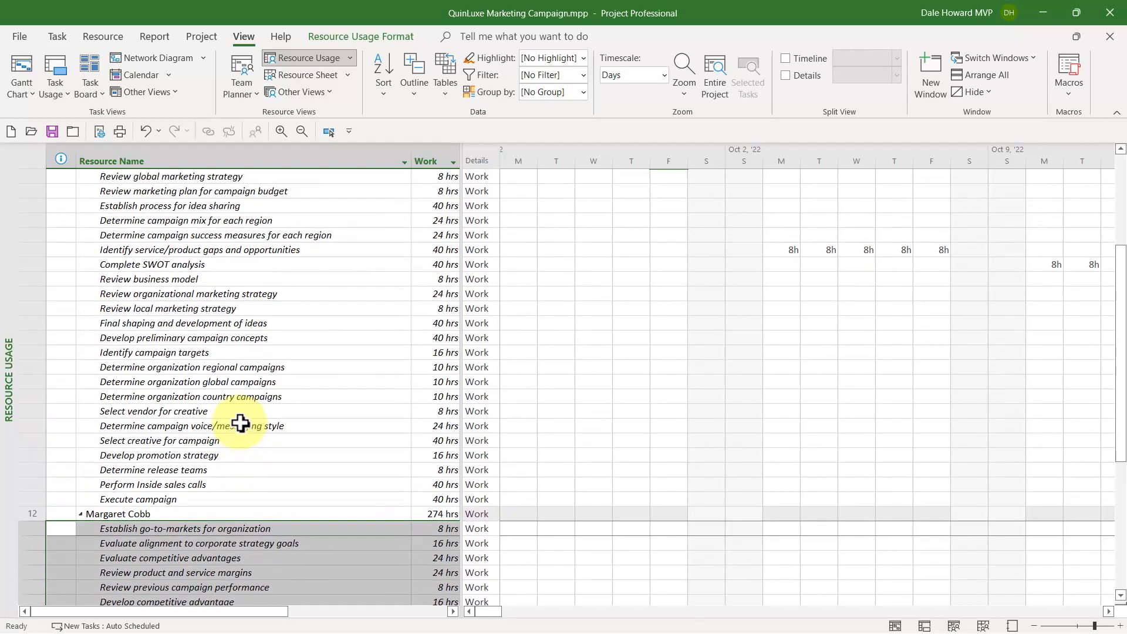
scroll(241, 422, "up", 1)
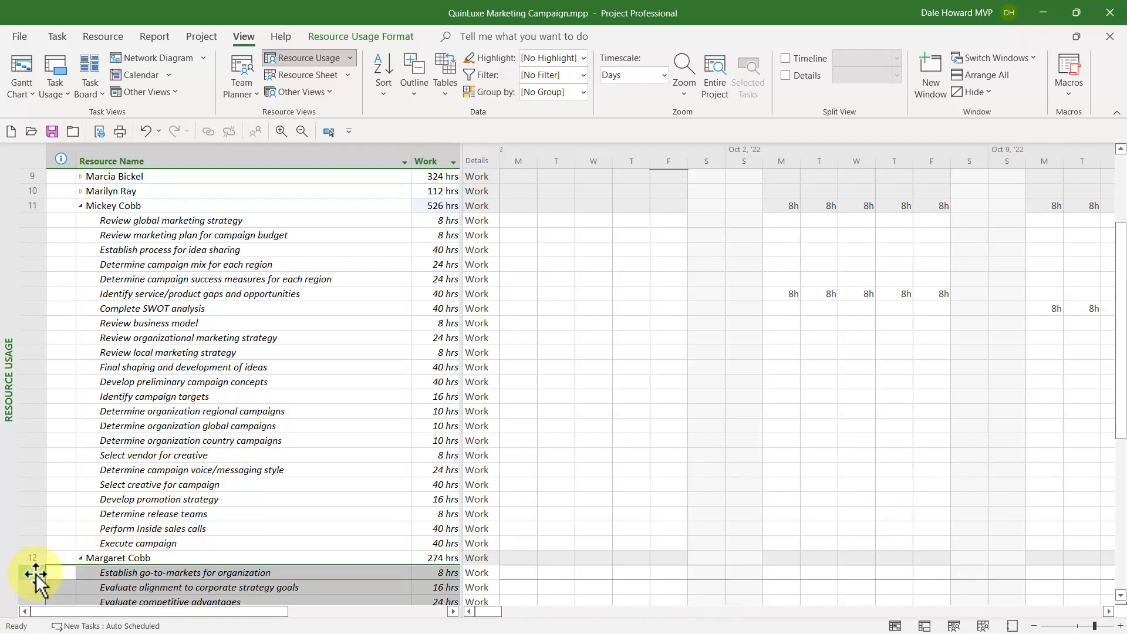
left_click_drag(35, 573, 47, 424)
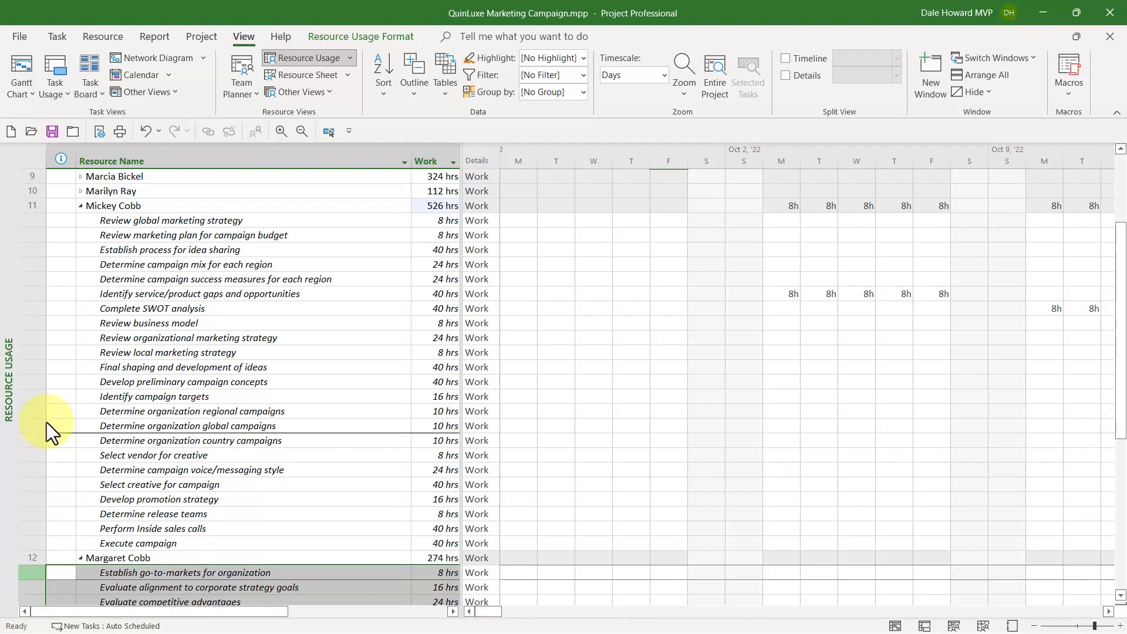
left_click_drag(47, 421, 47, 421)
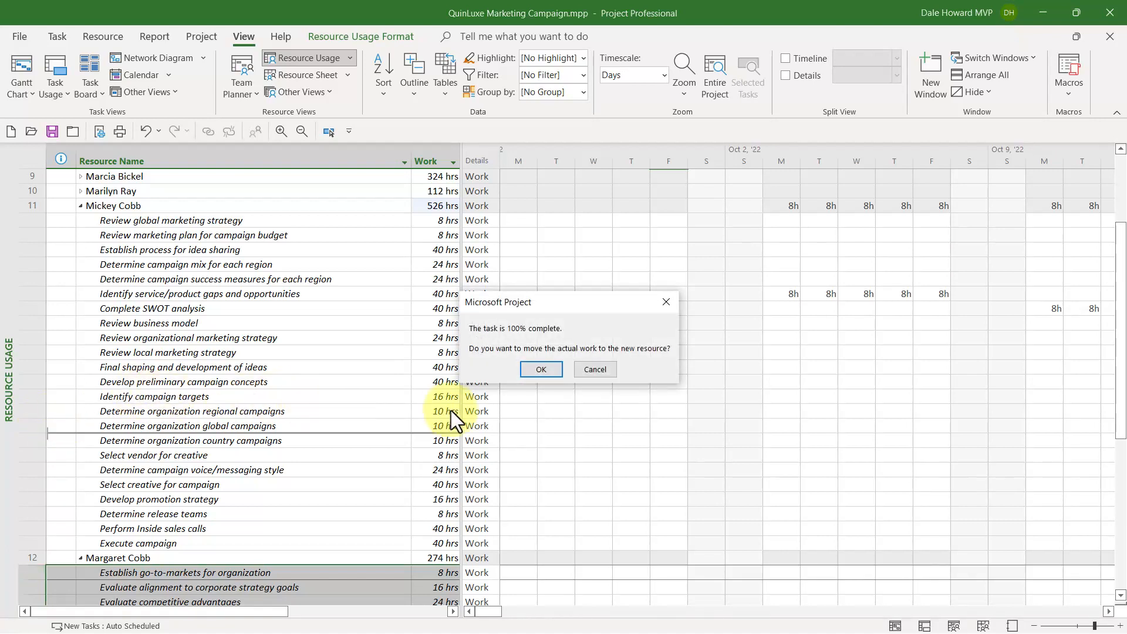
left_click(550, 366)
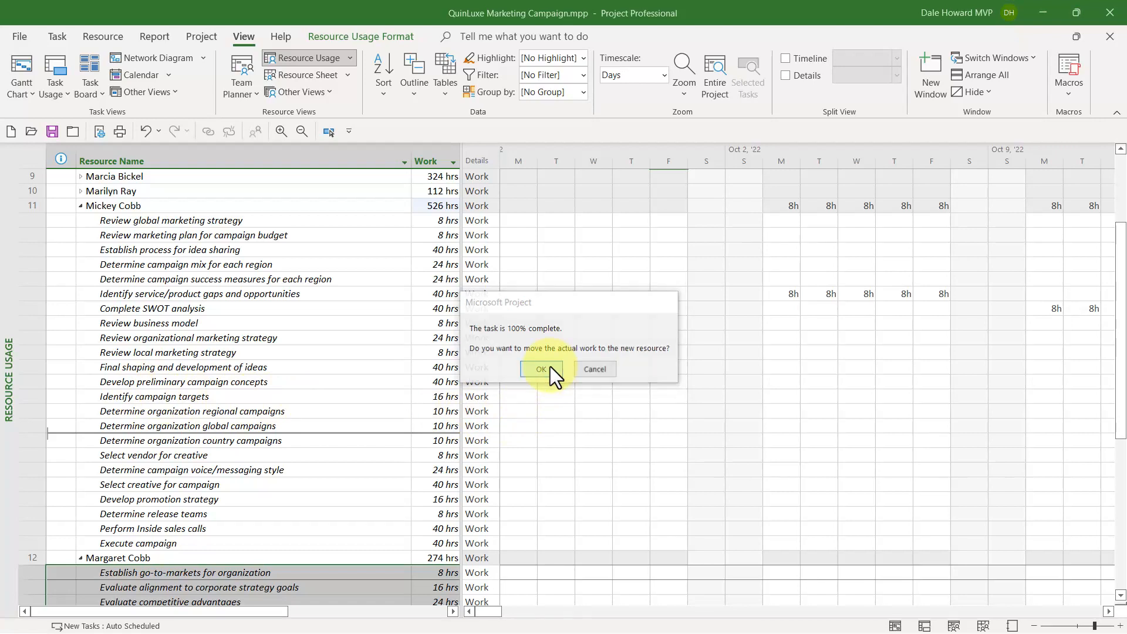
left_click(550, 366)
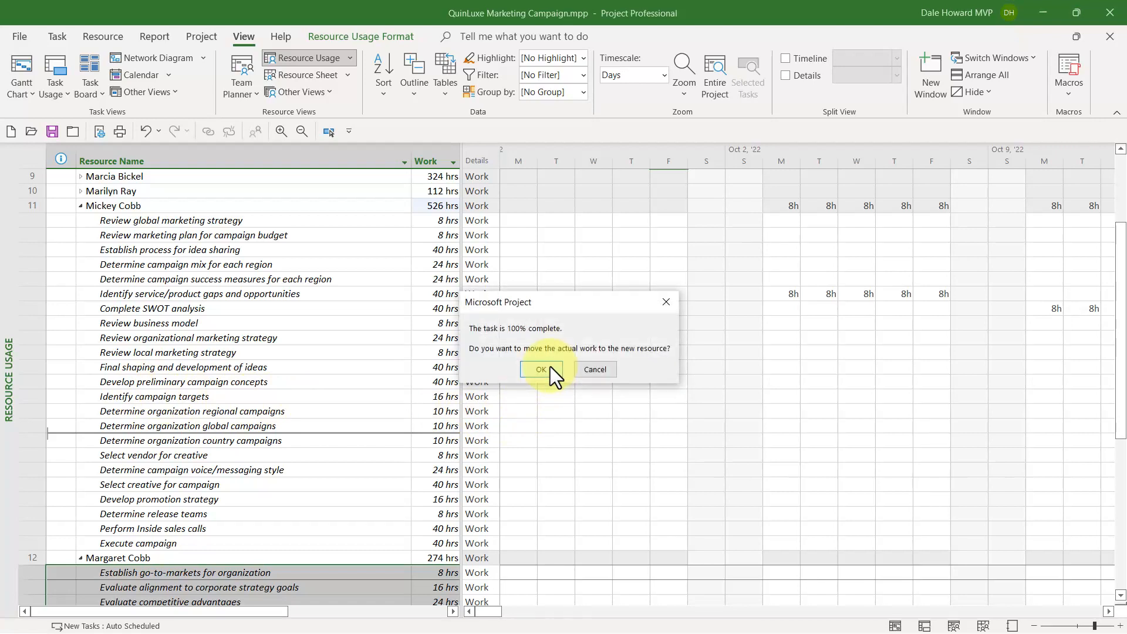
left_click(550, 366)
left_click(541, 368)
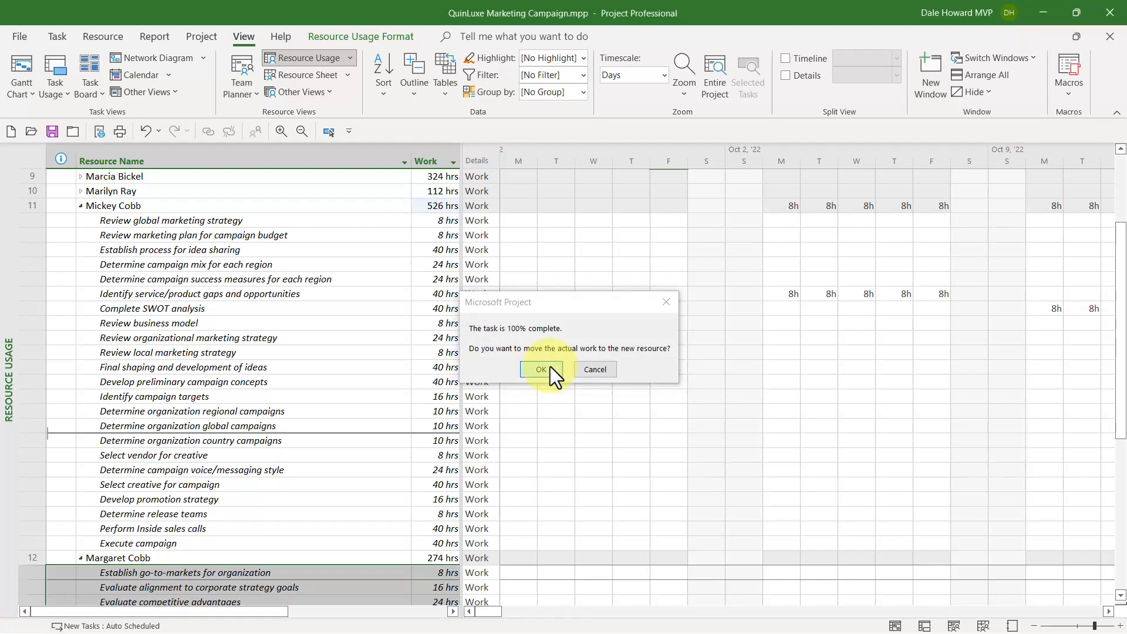
left_click(541, 369)
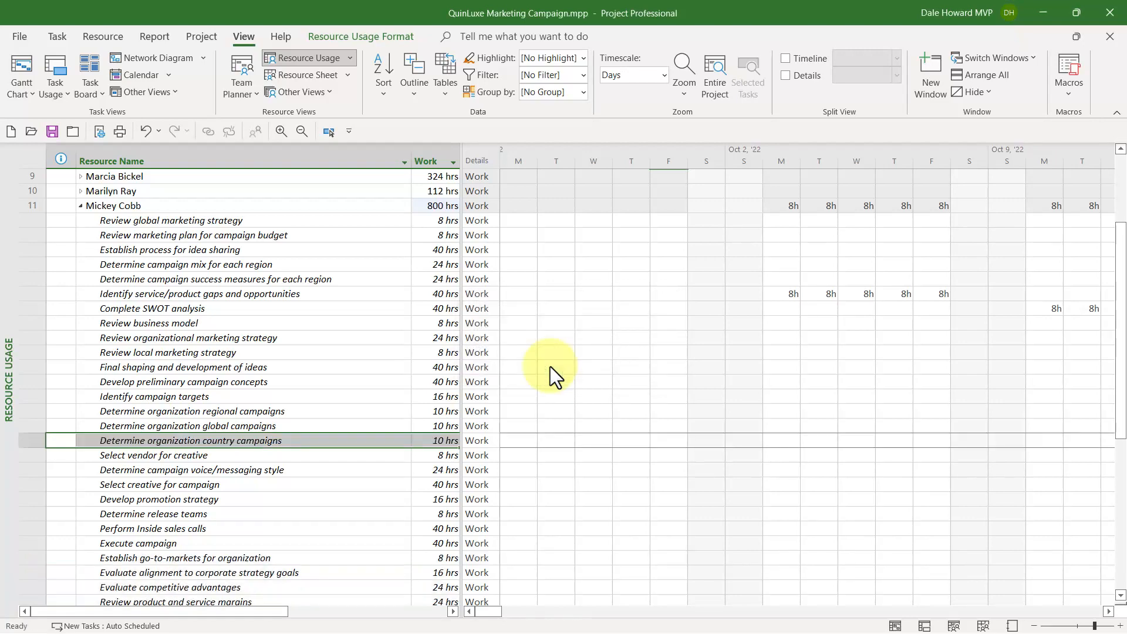
left_click(272, 380)
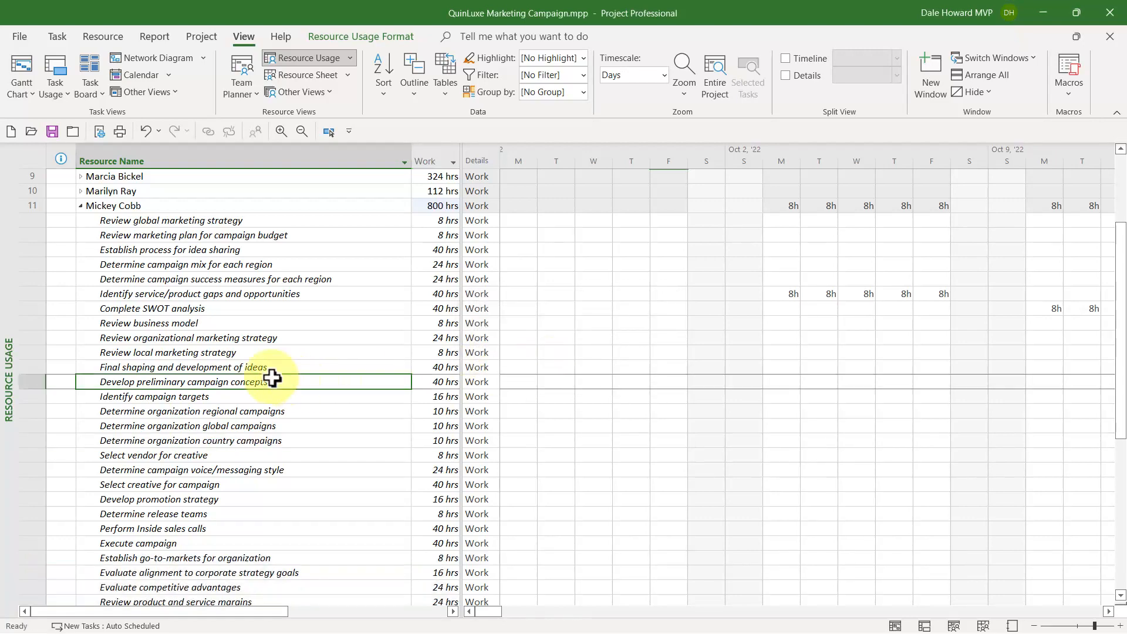
scroll(271, 379, "down", 4)
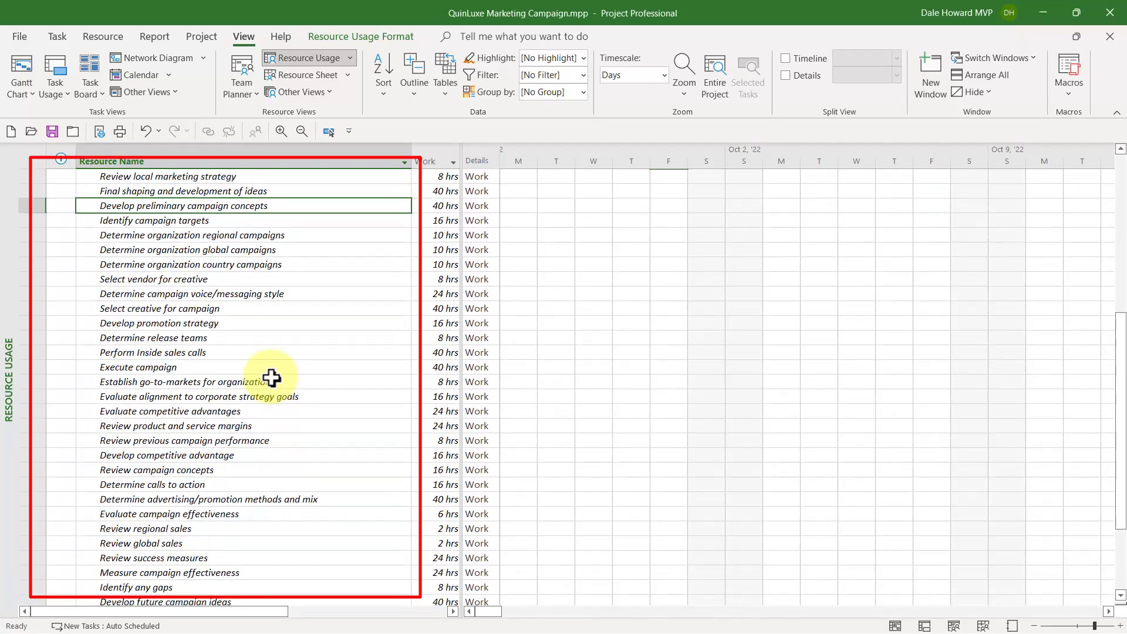
scroll(272, 378, "down", 3)
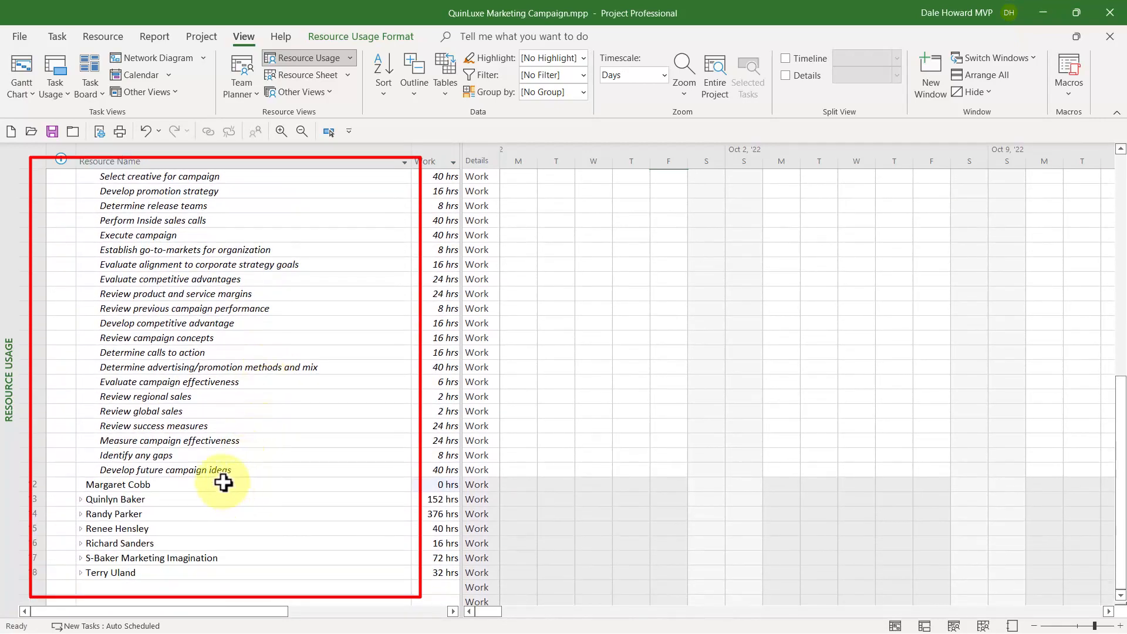
left_click(223, 482)
scroll(261, 456, "up", 5)
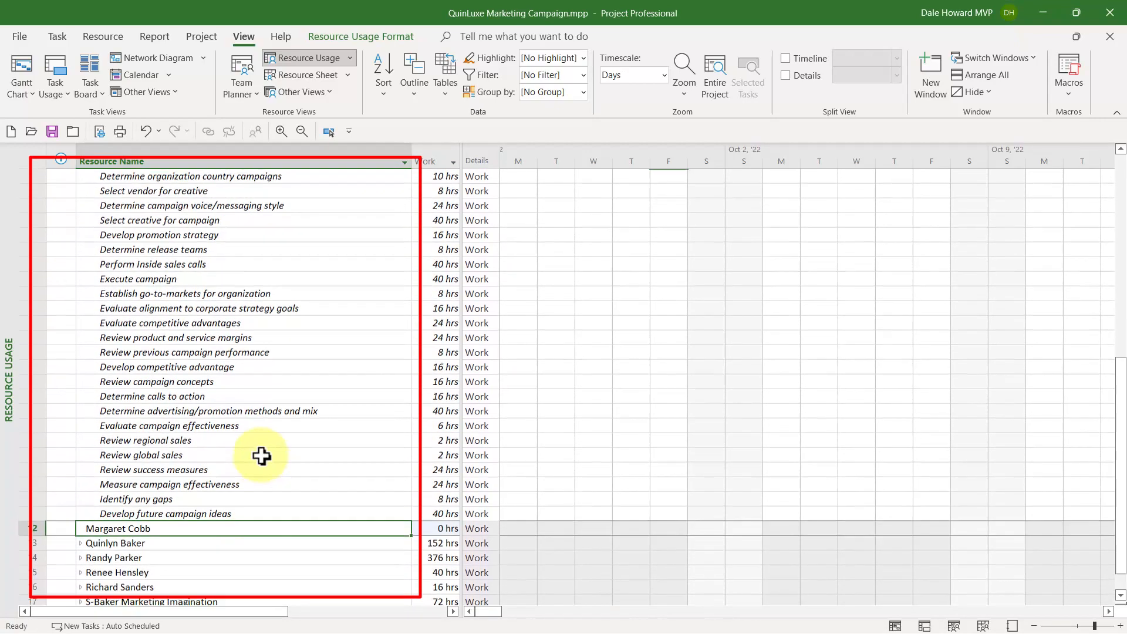
scroll(261, 456, "up", 5)
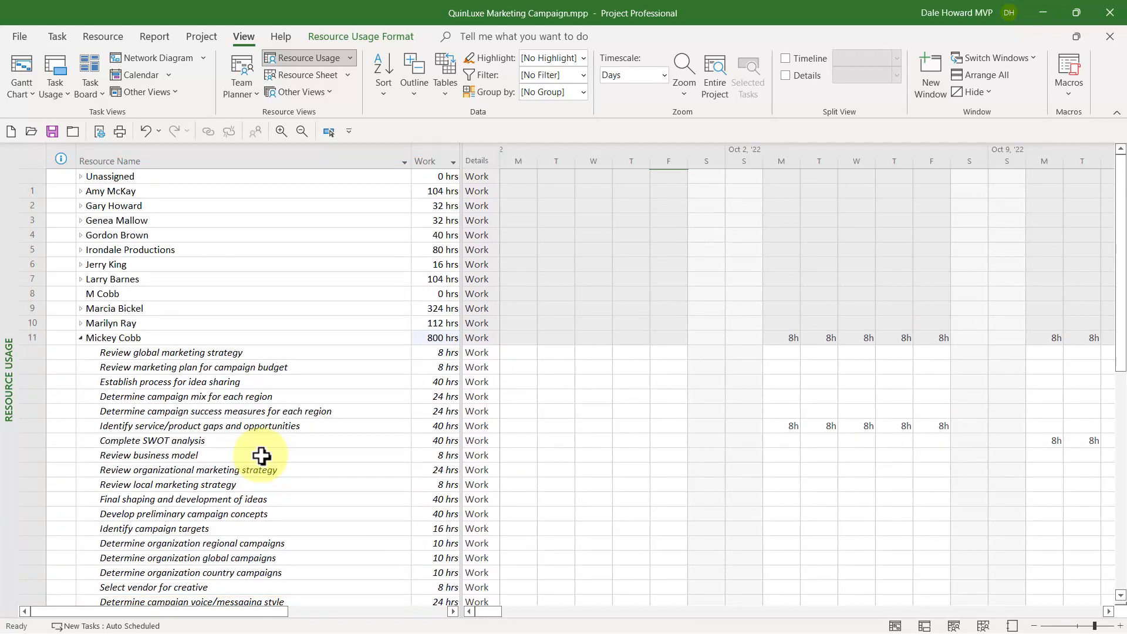
left_click(189, 292)
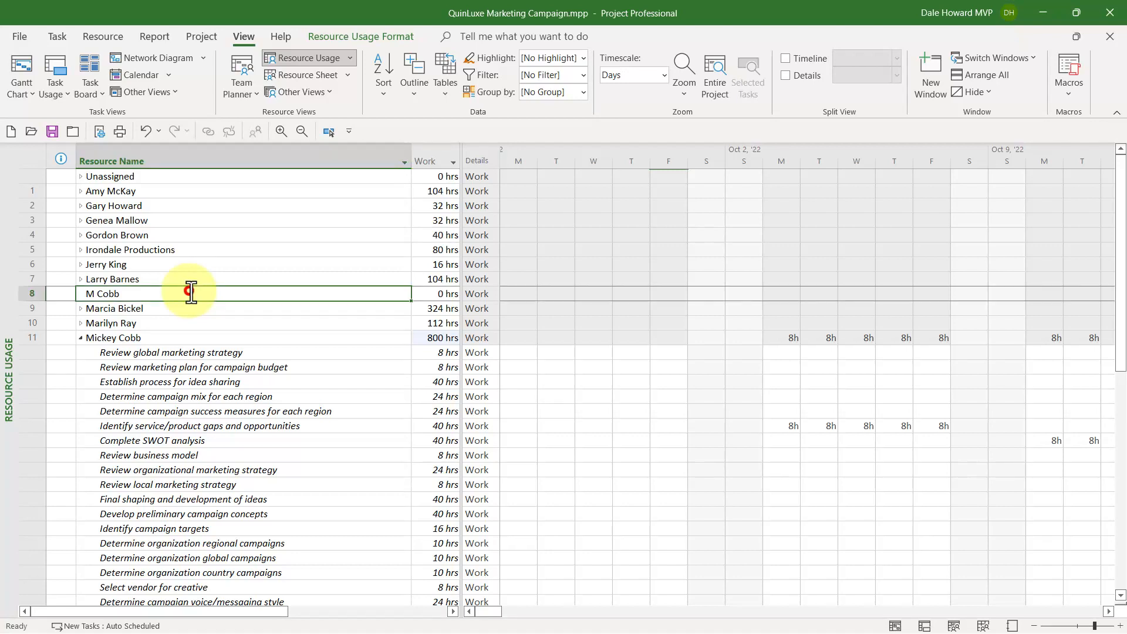
right_click(190, 292)
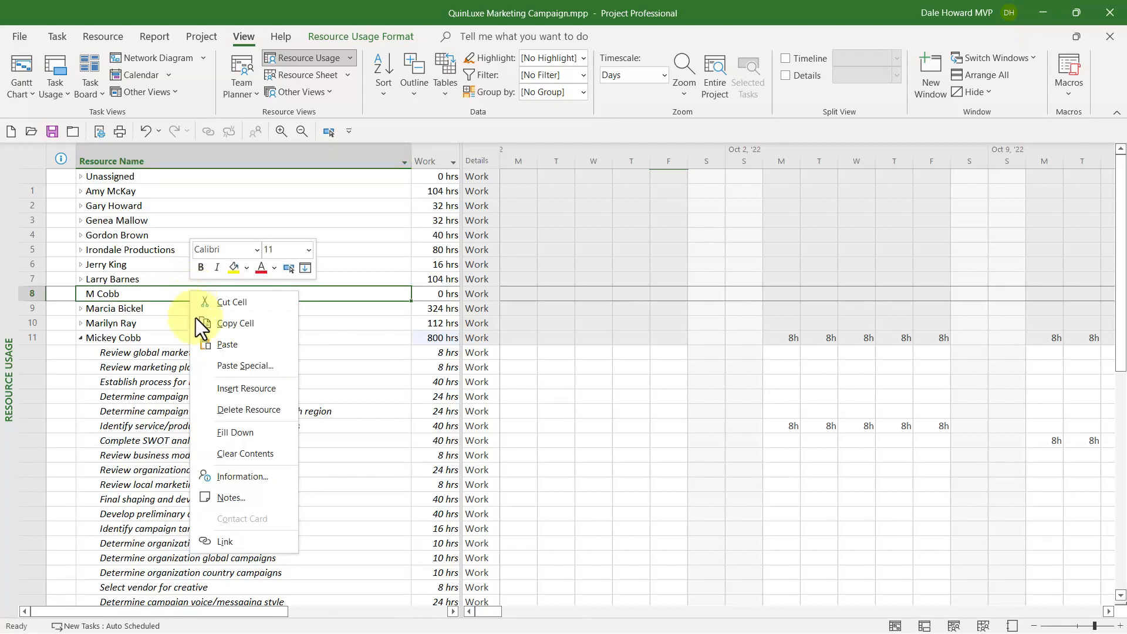
left_click(263, 412)
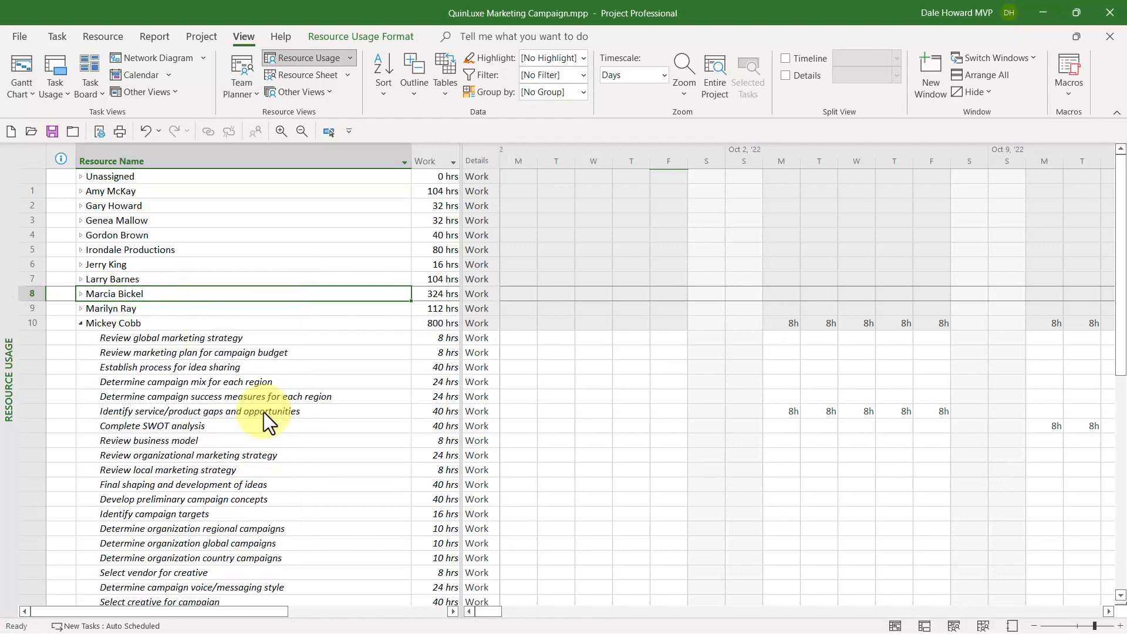
scroll(200, 407, "down", 2)
scroll(200, 406, "down", 8)
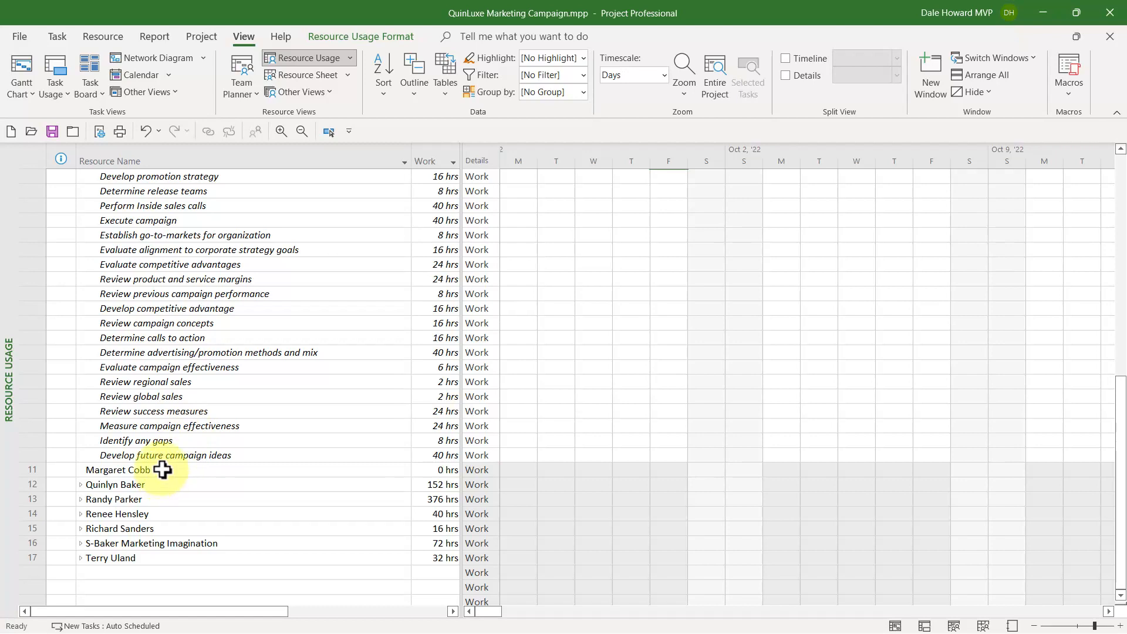
right_click(162, 470)
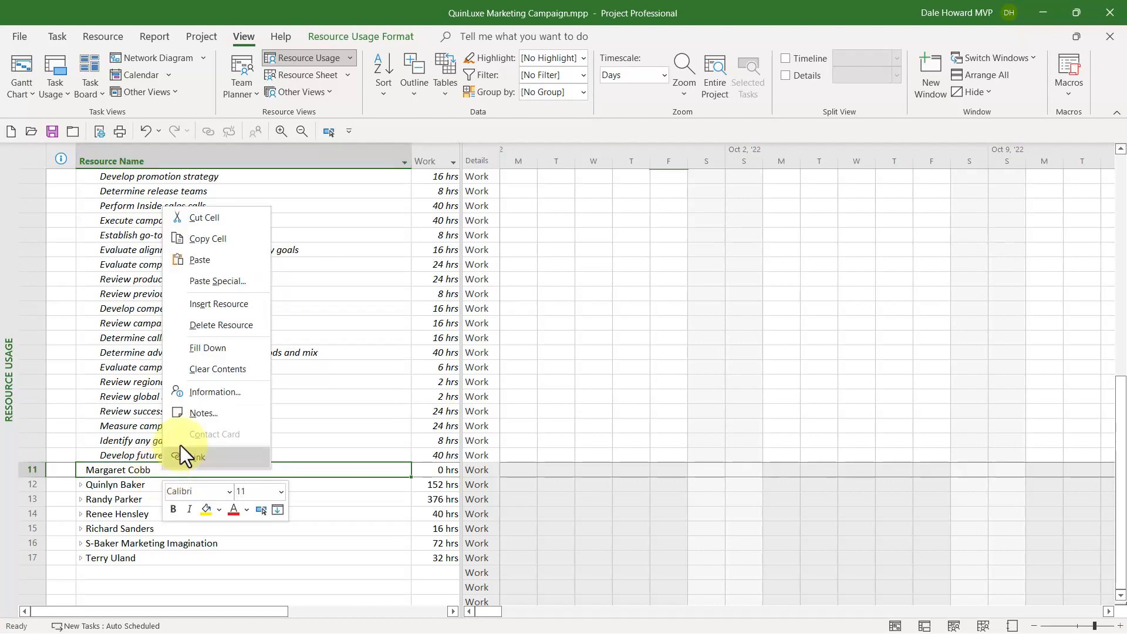
left_click(230, 326)
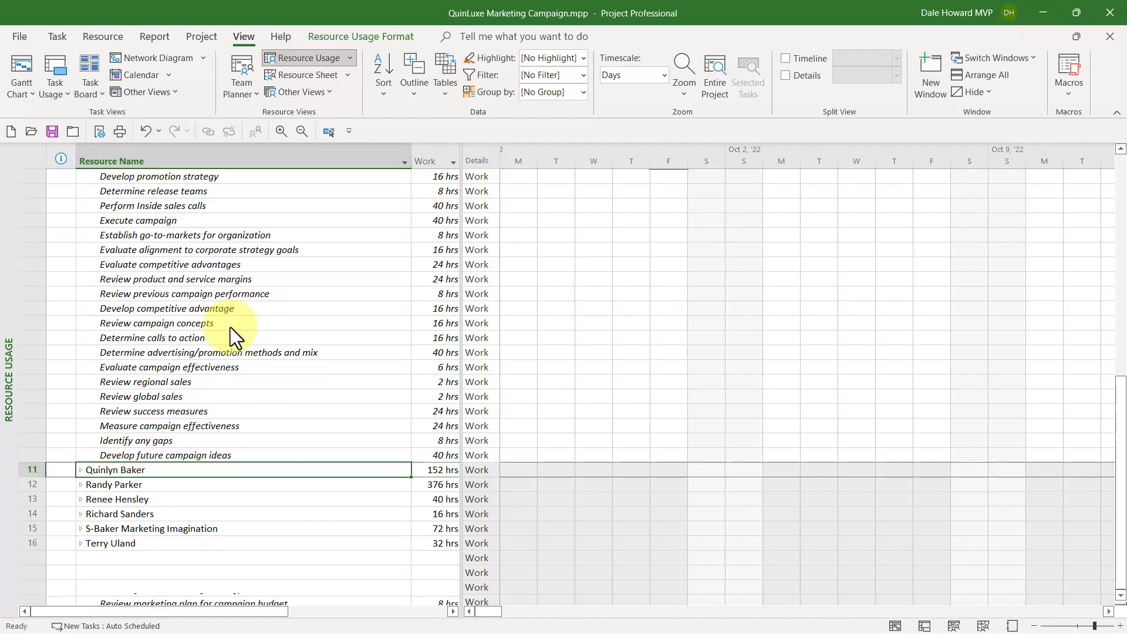
scroll(228, 399, "up", 10)
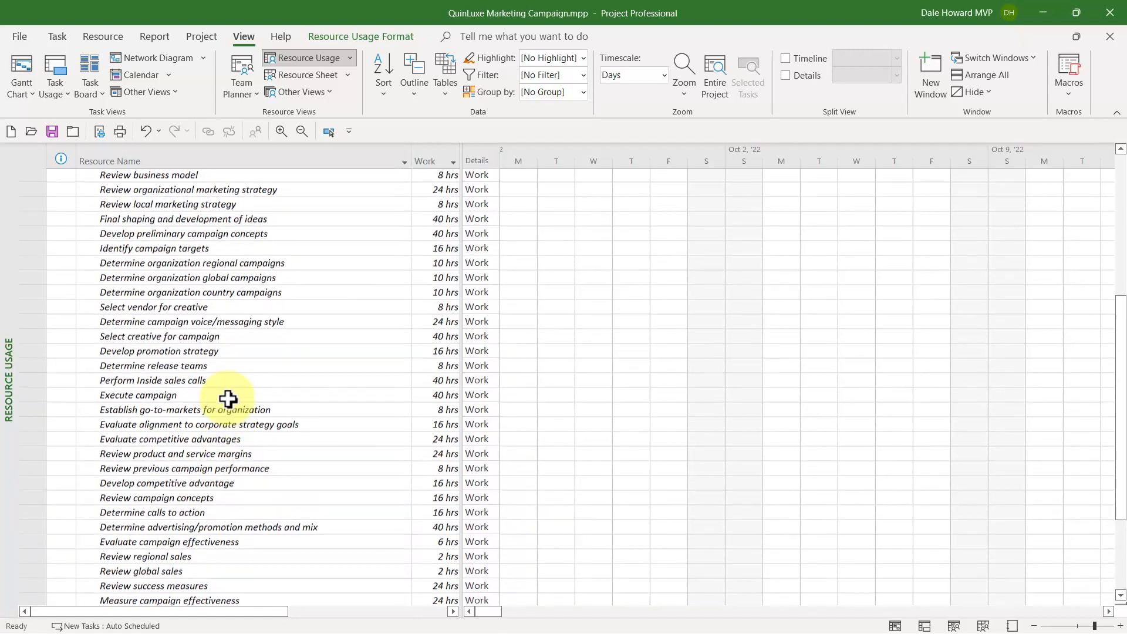
scroll(228, 399, "up", 1)
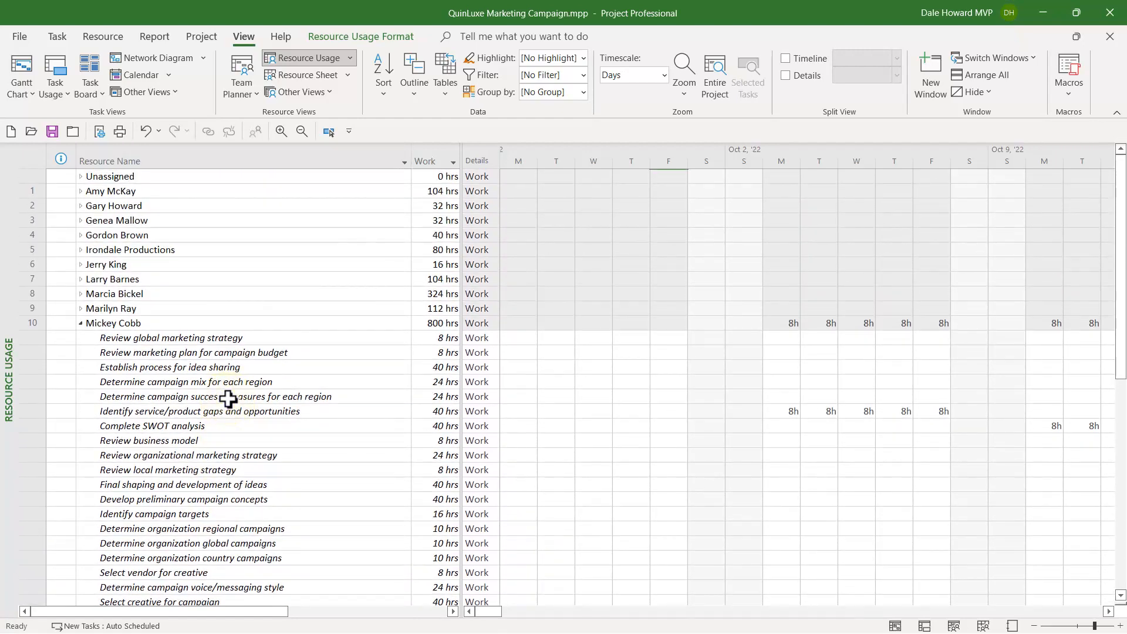